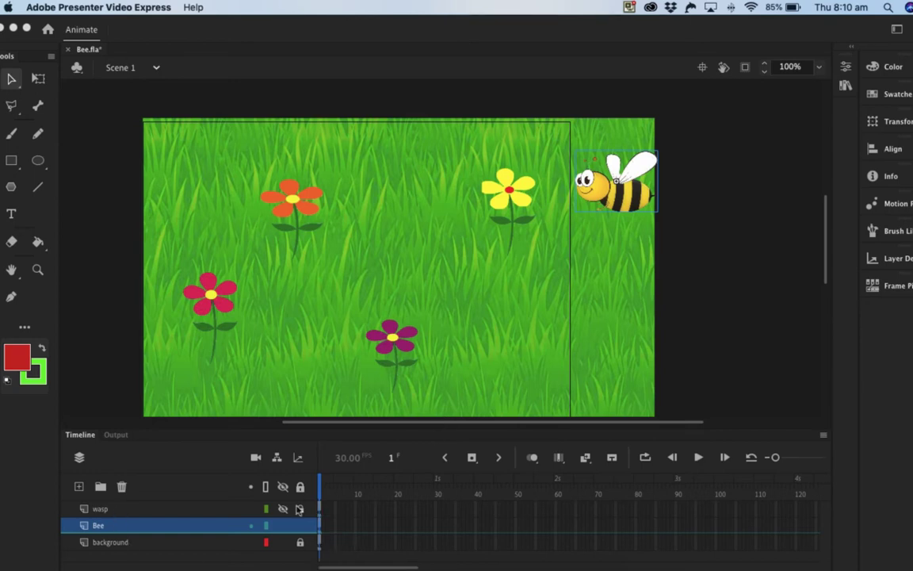
# - Show the wasp layer briefly to view the wasp beside the bee, and hide it again
pyautogui.click(256, 460)
pyautogui.click(282, 508)
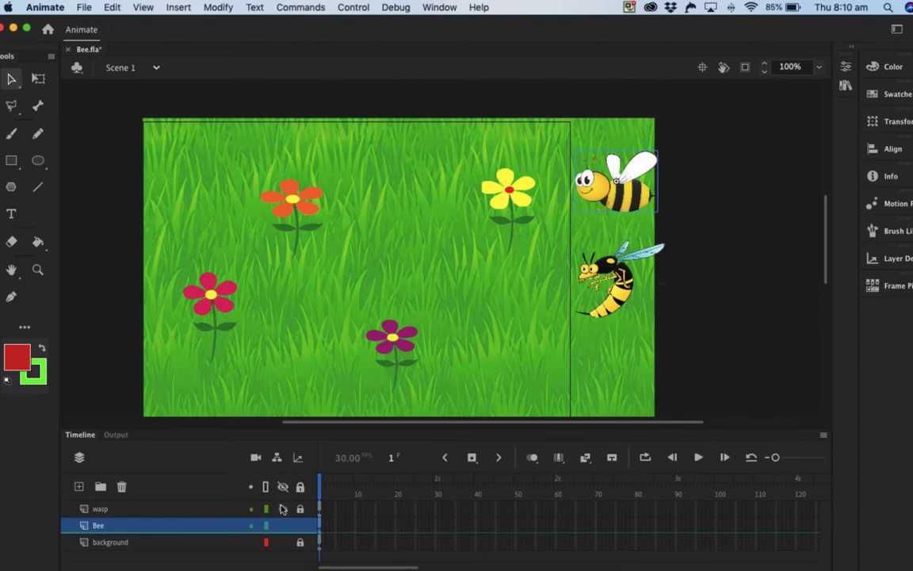
pyautogui.click(282, 509)
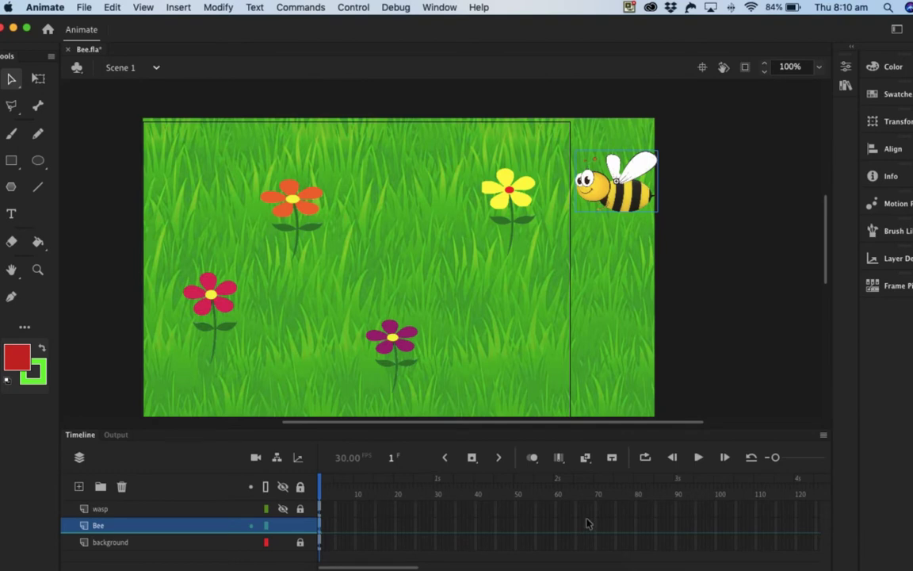
# - Extend the wasp, Bee and background layers to frame 60 with inserted frames, and return the playhead to frame 1
pyautogui.moveTo(556, 509); pyautogui.dragTo(556, 546)
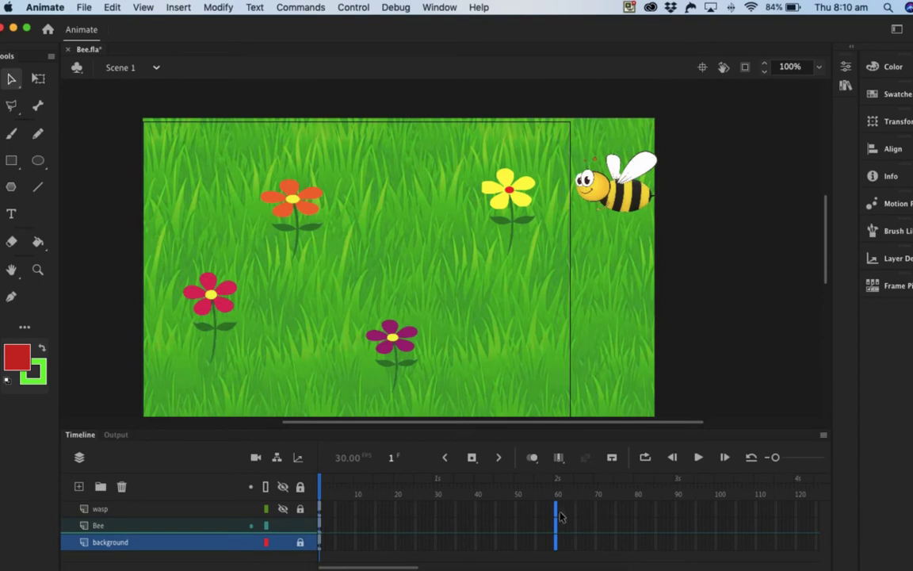
pyautogui.rightClick(557, 515)
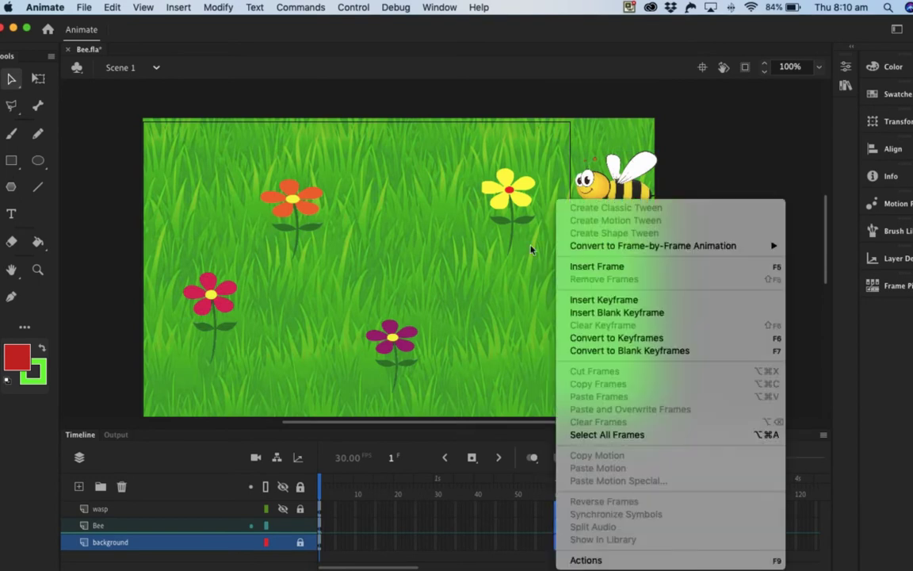
pyautogui.click(595, 267)
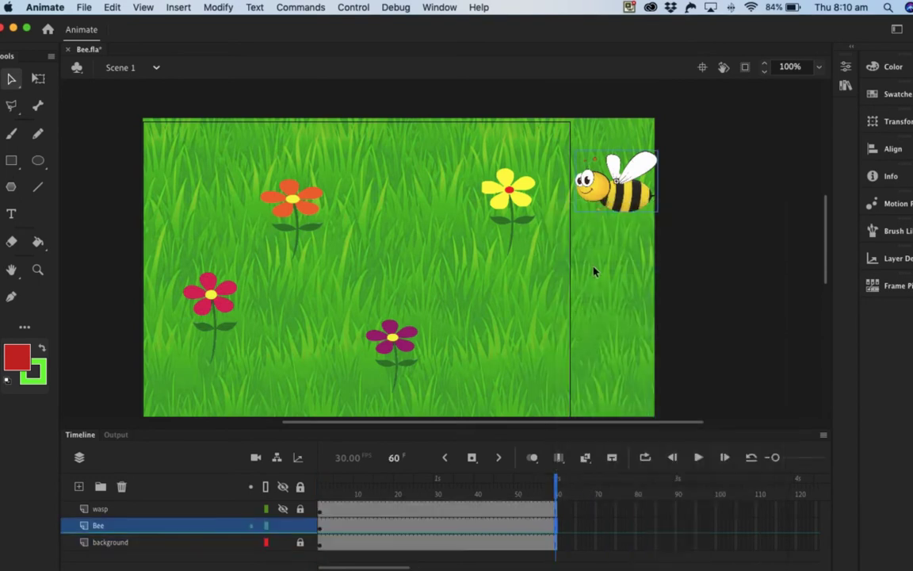
pyautogui.moveTo(558, 489); pyautogui.dragTo(286, 444)
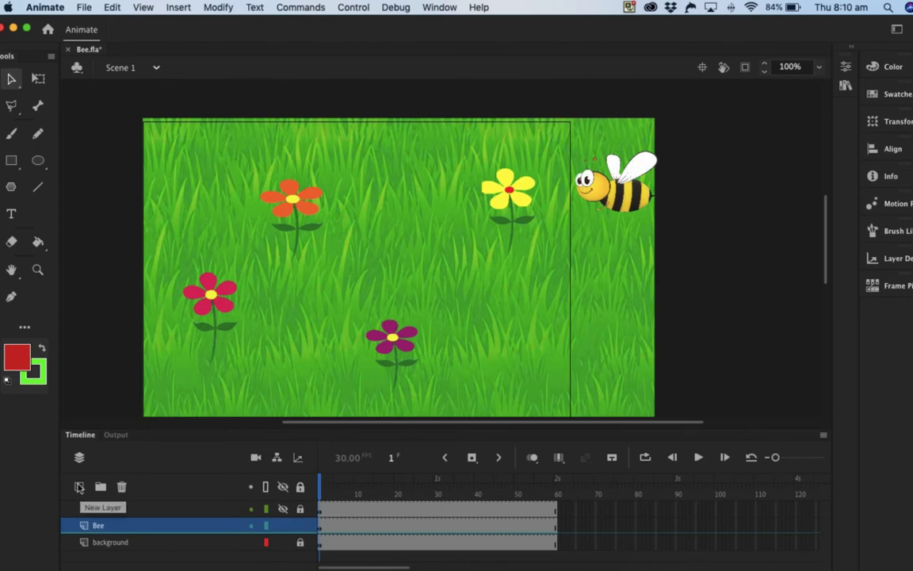
# - Add a new layer directly above the Bee layer and name it guide_path
pyautogui.click(78, 486)
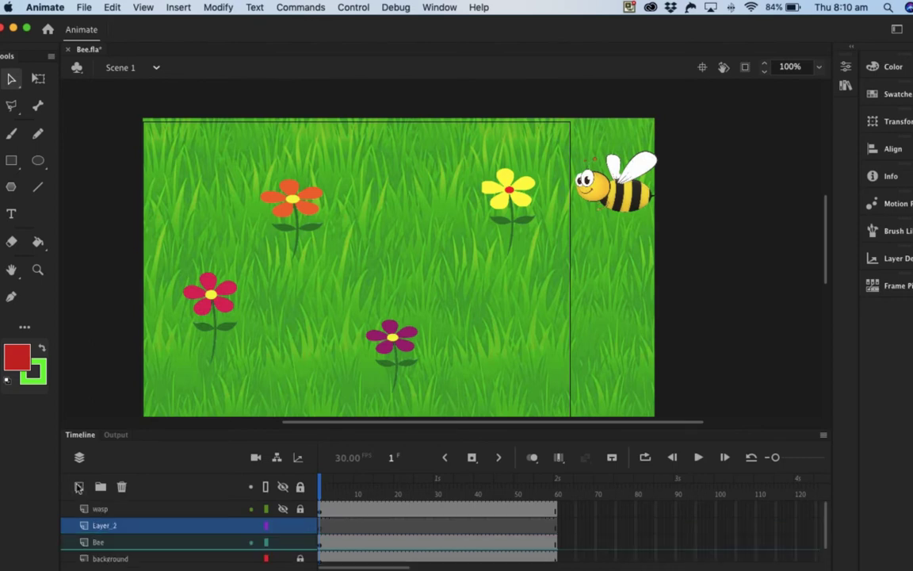
pyautogui.doubleClick(104, 525)
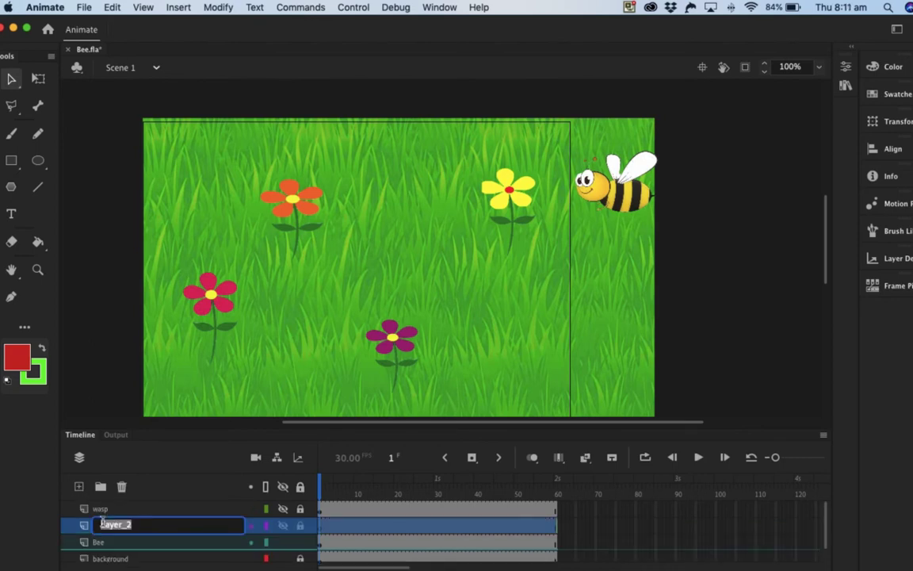
pyautogui.write('gu')
pyautogui.press('Return')
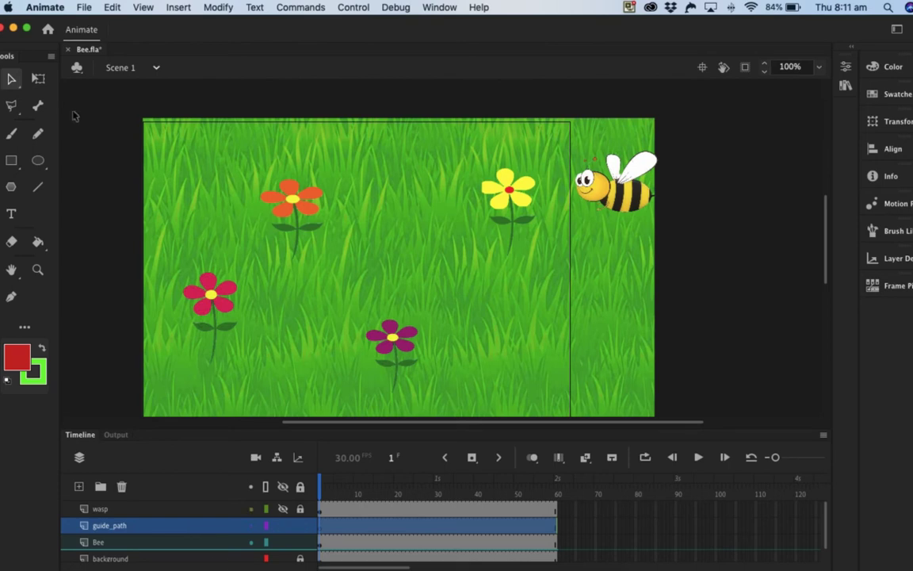
# - Draw a winding green Pencil path on guide_path from above the bee around all four flowers, ending off the stage's far side, and check it by toggling the layer's visibility
pyautogui.click(36, 135)
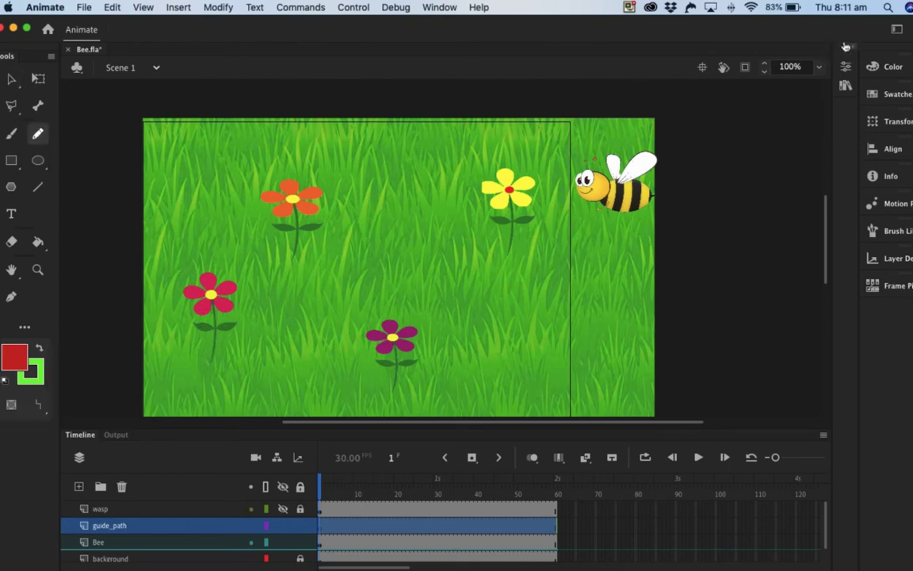
pyautogui.click(846, 47)
pyautogui.click(676, 56)
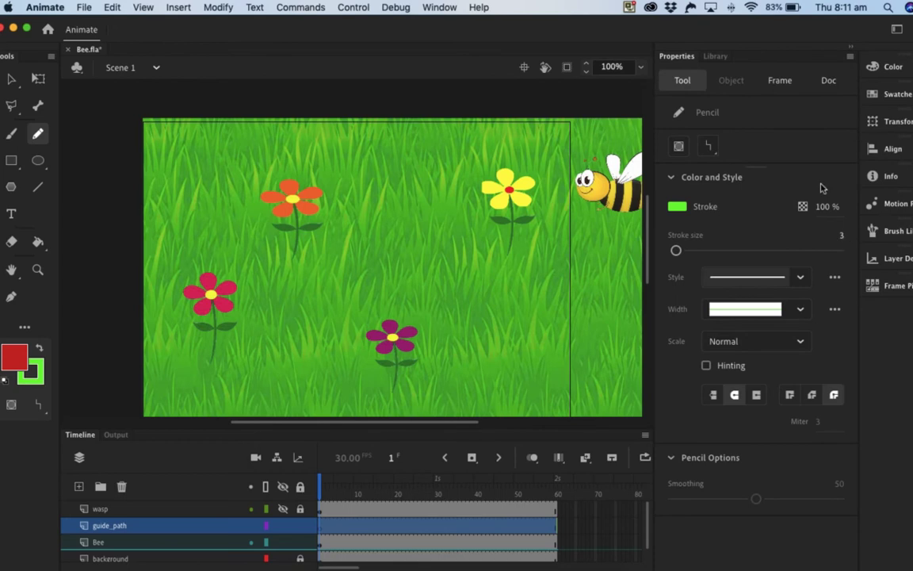
pyautogui.click(846, 47)
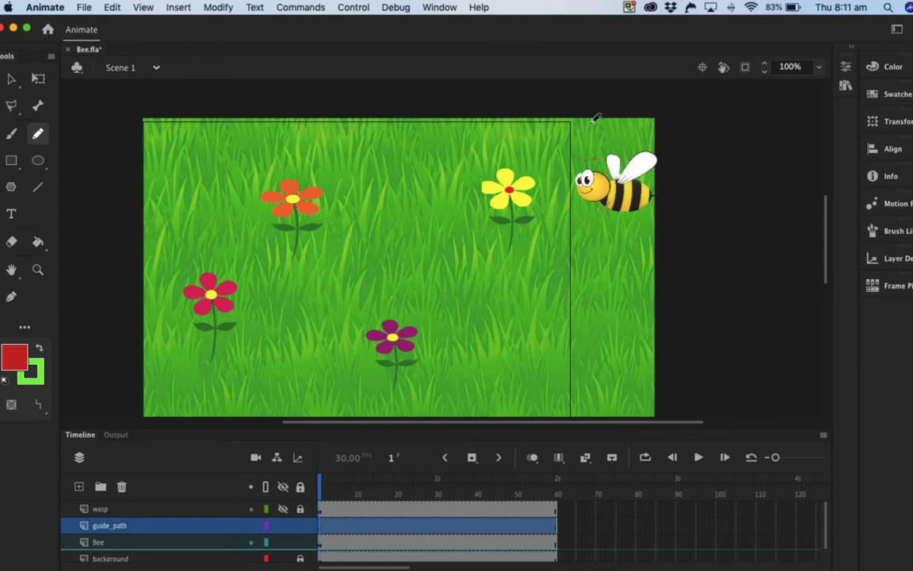
pyautogui.moveTo(592, 136)
pyautogui.mouseDown()
pyautogui.moveTo(538, 131)
pyautogui.moveTo(463, 167)
pyautogui.moveTo(453, 221)
pyautogui.moveTo(464, 254)
pyautogui.moveTo(491, 271)
pyautogui.moveTo(509, 316)
pyautogui.moveTo(474, 367)
pyautogui.moveTo(436, 387)
pyautogui.moveTo(380, 387)
pyautogui.moveTo(333, 357)
pyautogui.moveTo(329, 318)
pyautogui.moveTo(374, 281)
pyautogui.moveTo(391, 249)
pyautogui.moveTo(363, 177)
pyautogui.moveTo(333, 155)
pyautogui.moveTo(263, 145)
pyautogui.moveTo(231, 189)
pyautogui.moveTo(238, 238)
pyautogui.moveTo(293, 295)
pyautogui.moveTo(275, 357)
pyautogui.moveTo(242, 374)
pyautogui.moveTo(187, 368)
pyautogui.moveTo(156, 327)
pyautogui.moveTo(151, 295)
pyautogui.moveTo(87, 242)
pyautogui.mouseUp()
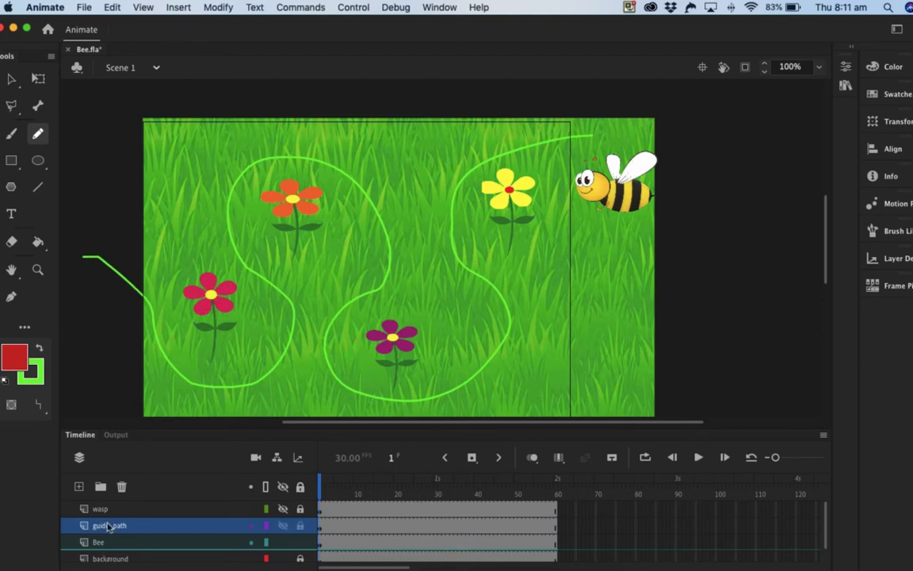
pyautogui.click(282, 525)
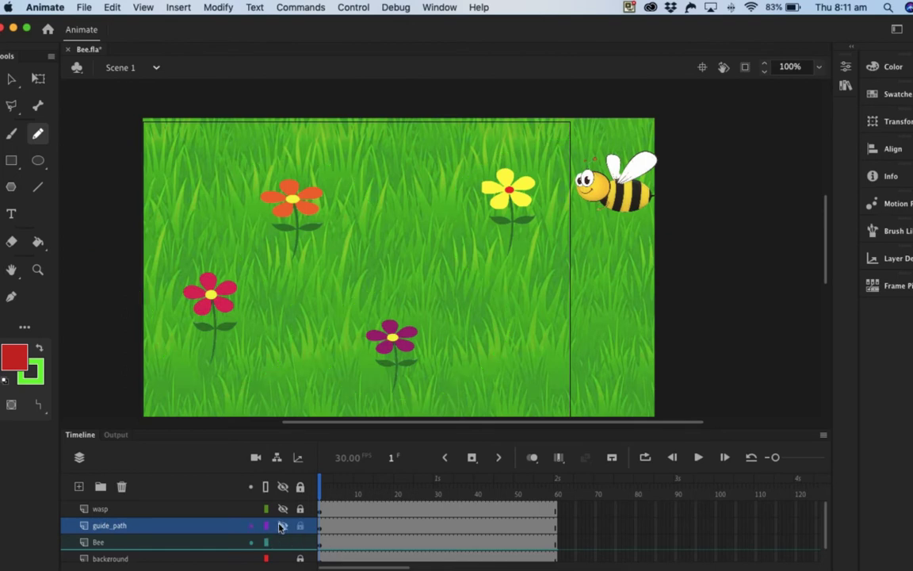
pyautogui.click(281, 527)
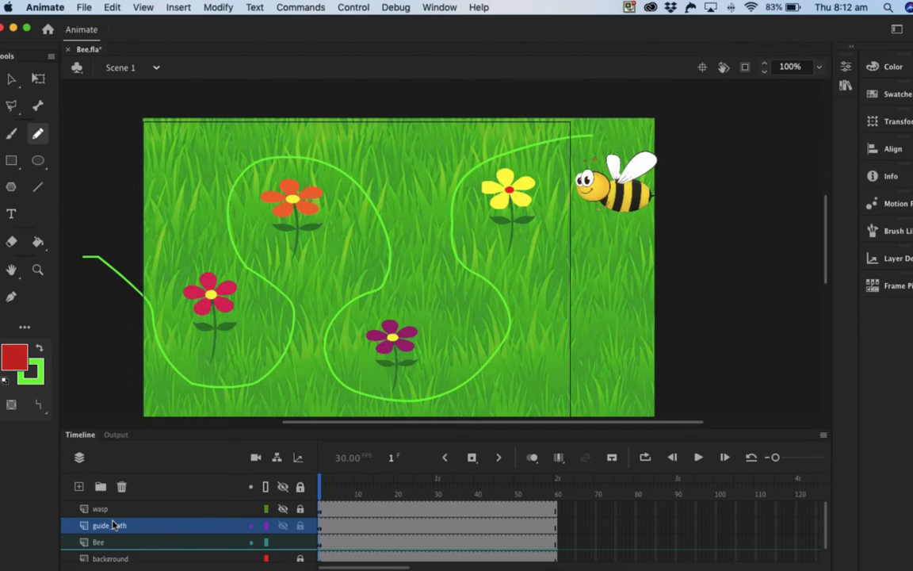
# - Convert the guide_path layer to a guide and nest the Bee layer beneath it
pyautogui.rightClick(112, 525)
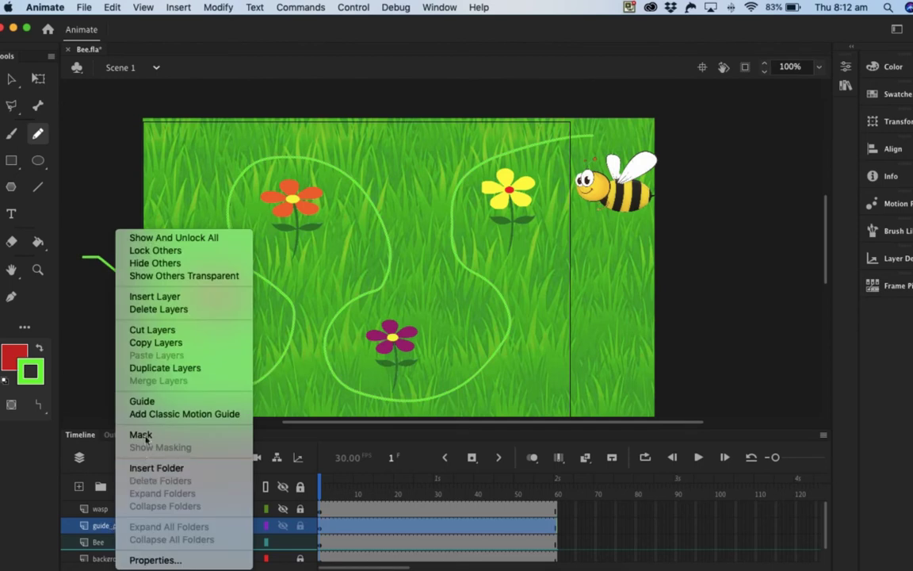
pyautogui.click(146, 402)
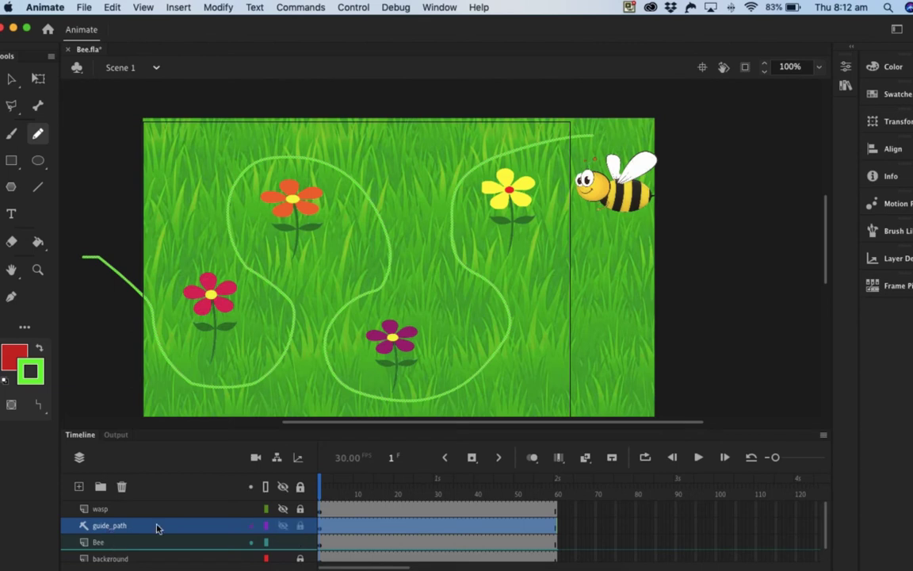
pyautogui.click(98, 541)
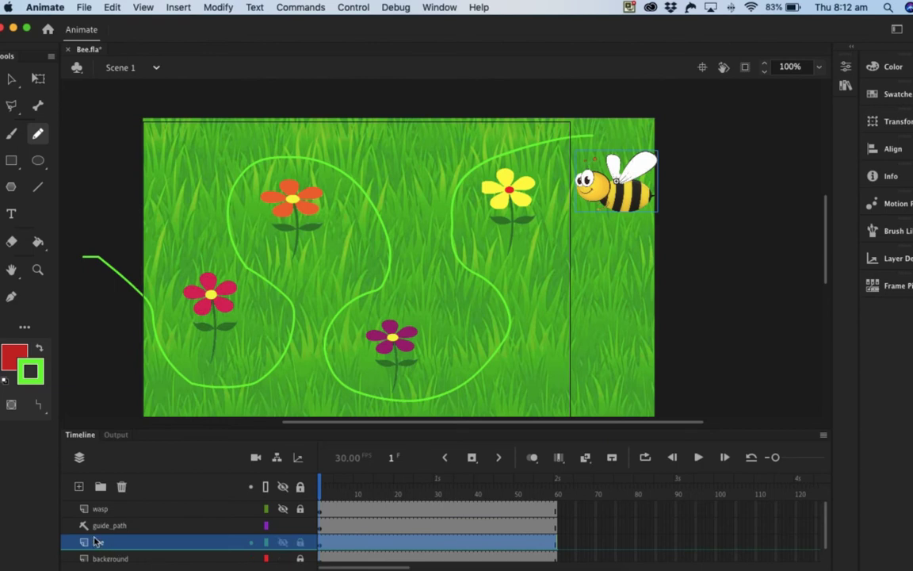
pyautogui.moveTo(97, 541); pyautogui.dragTo(94, 539)
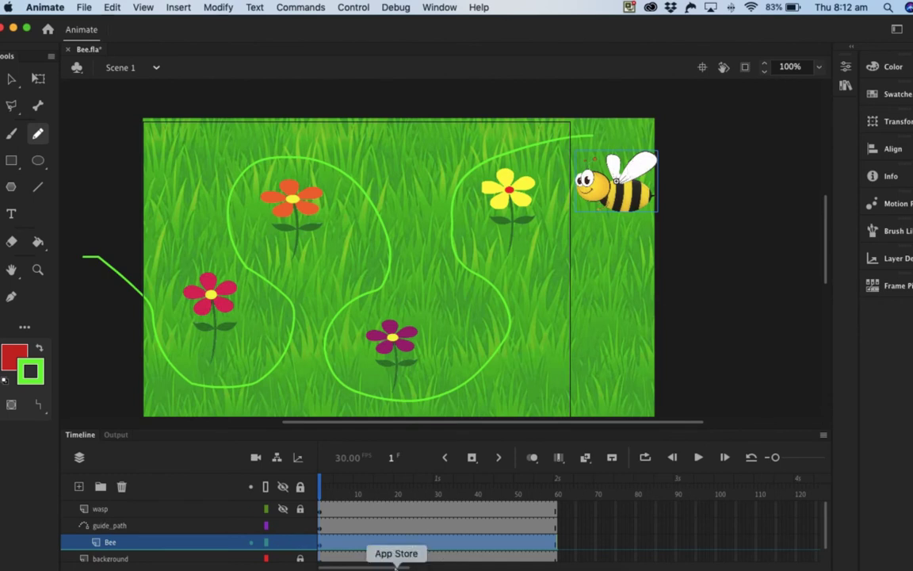
# - Create a classic tween on the Bee layer and move the bee onto the path's far end at frame 60
pyautogui.rightClick(336, 546)
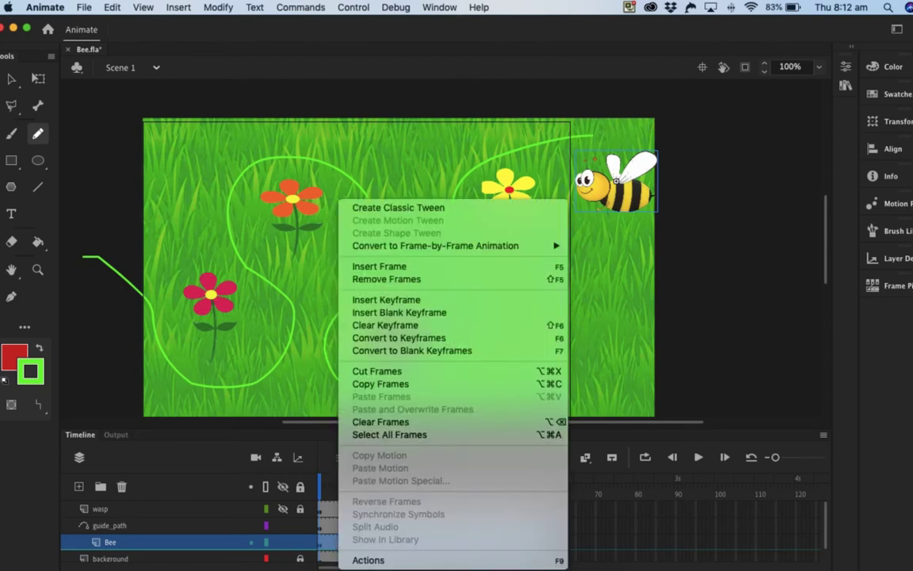
pyautogui.click(400, 208)
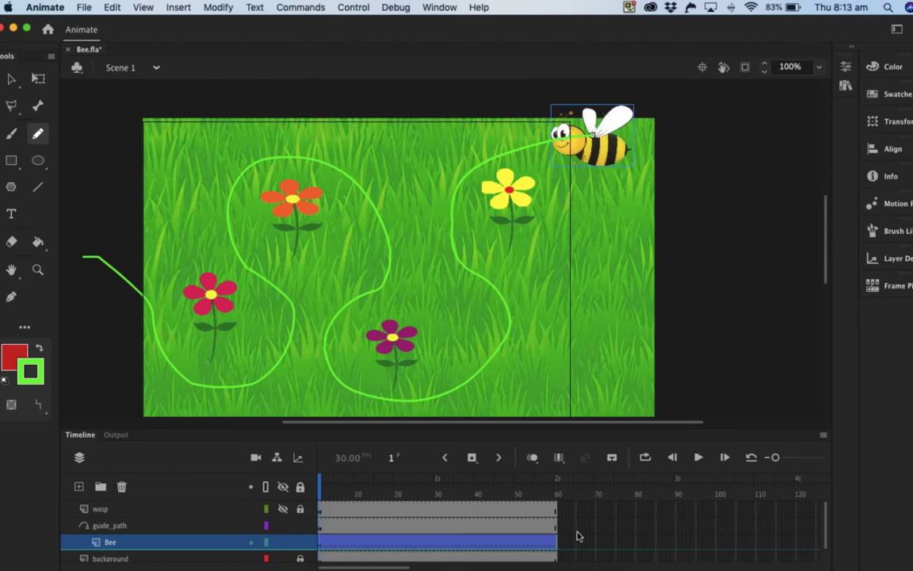
pyautogui.moveTo(321, 486); pyautogui.dragTo(563, 491)
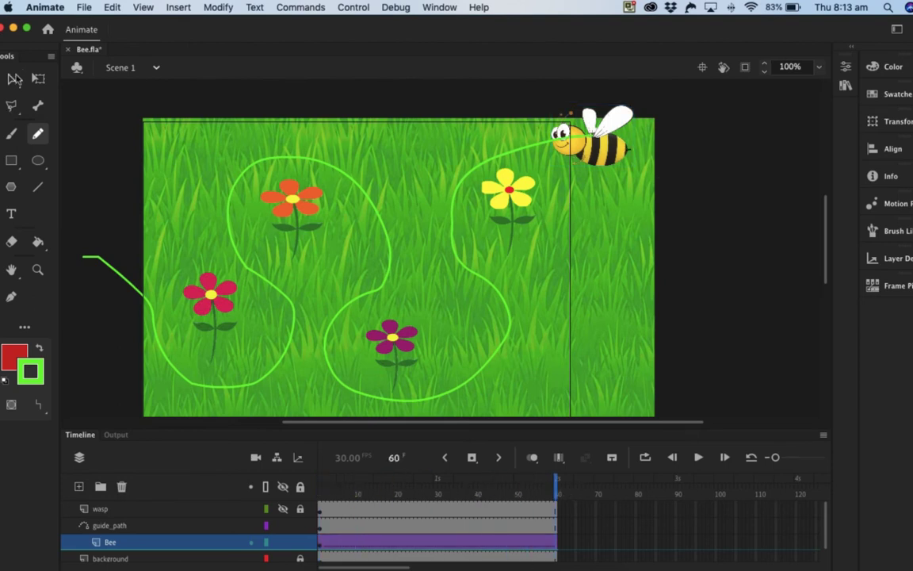
pyautogui.click(11, 78)
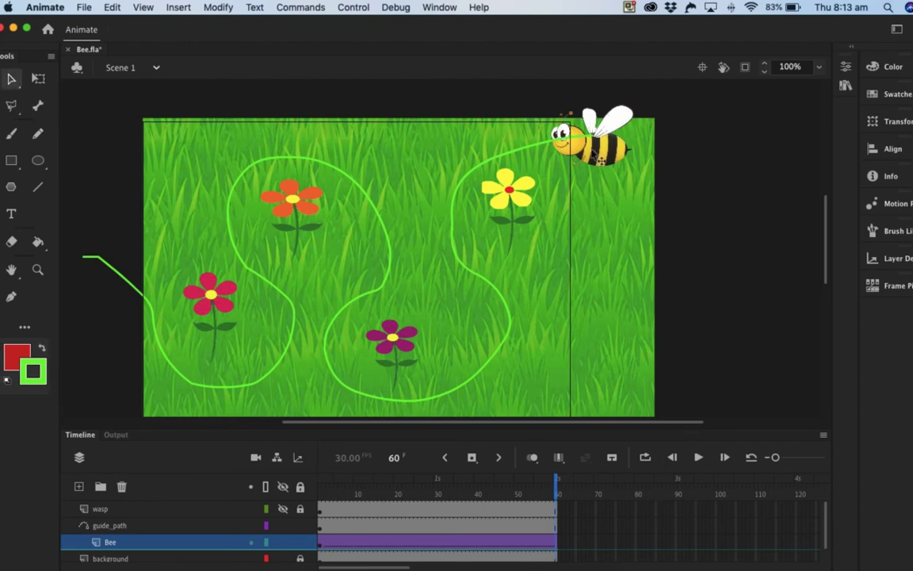
pyautogui.moveTo(584, 157); pyautogui.dragTo(95, 258)
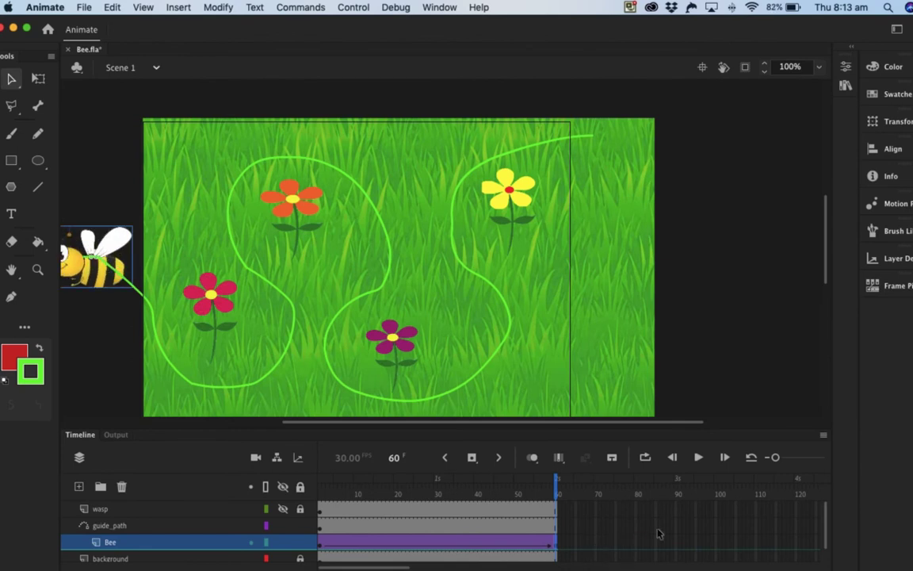
# - Preview the bee's motion along the path from frame 1, and return the playhead to the start
pyautogui.moveTo(551, 485); pyautogui.dragTo(318, 489)
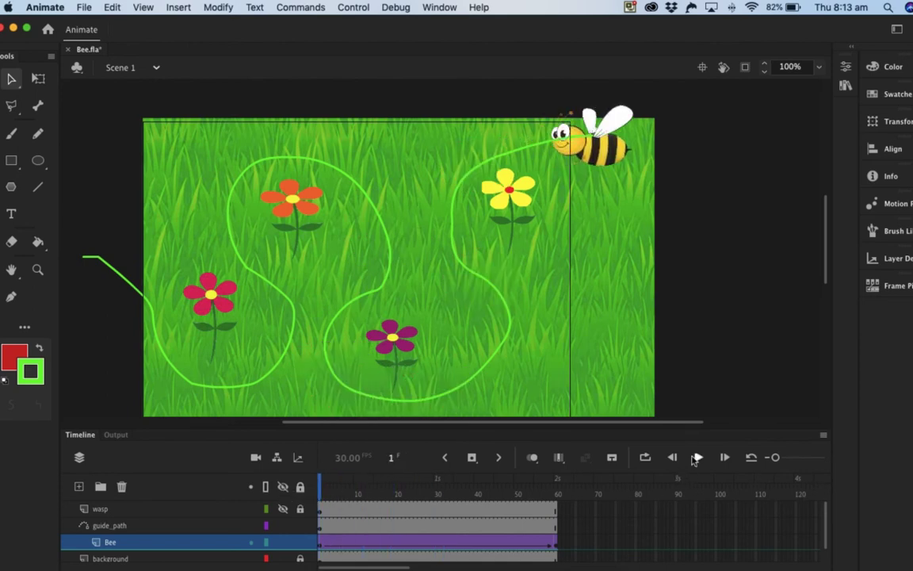
pyautogui.click(696, 458)
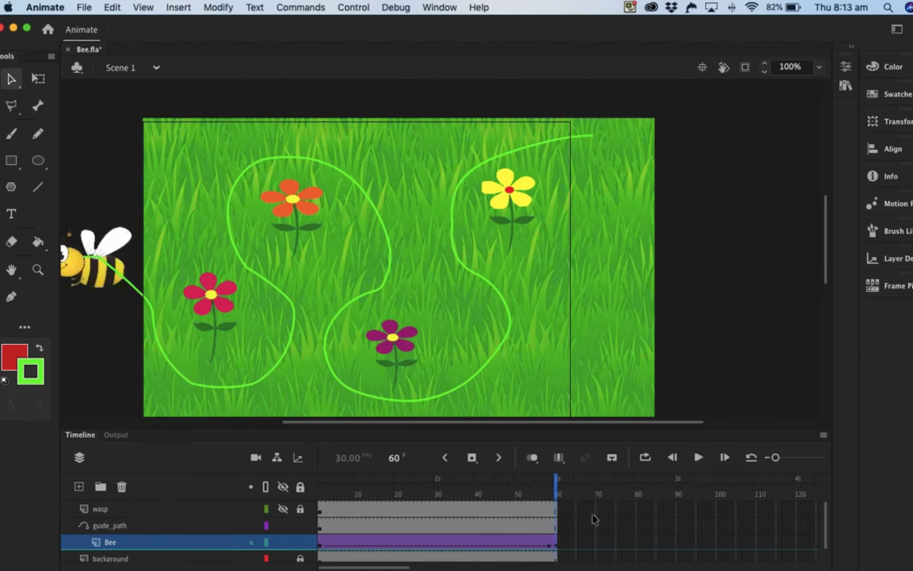
pyautogui.moveTo(557, 485); pyautogui.dragTo(321, 485)
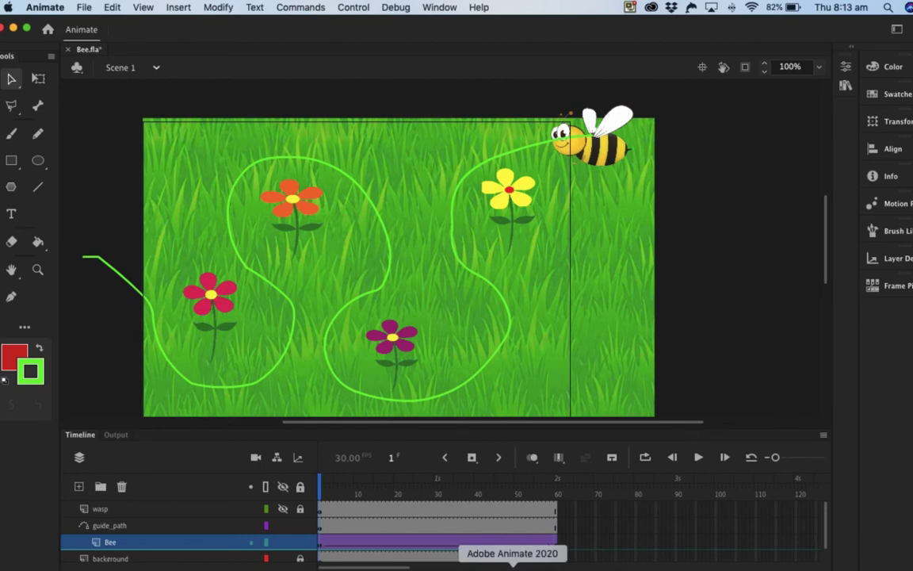
# - Enable Orient to path for the Bee layer's classic tween
pyautogui.click(845, 46)
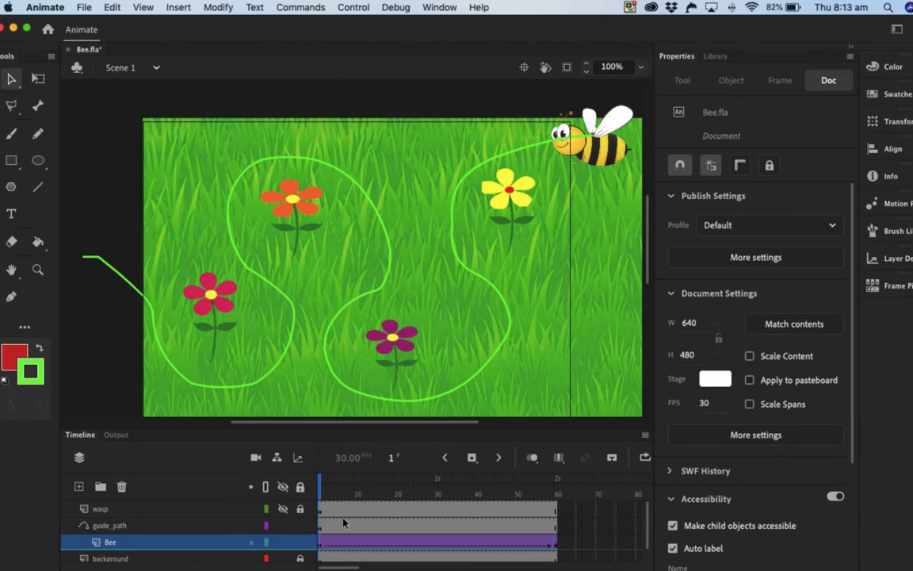
pyautogui.click(327, 546)
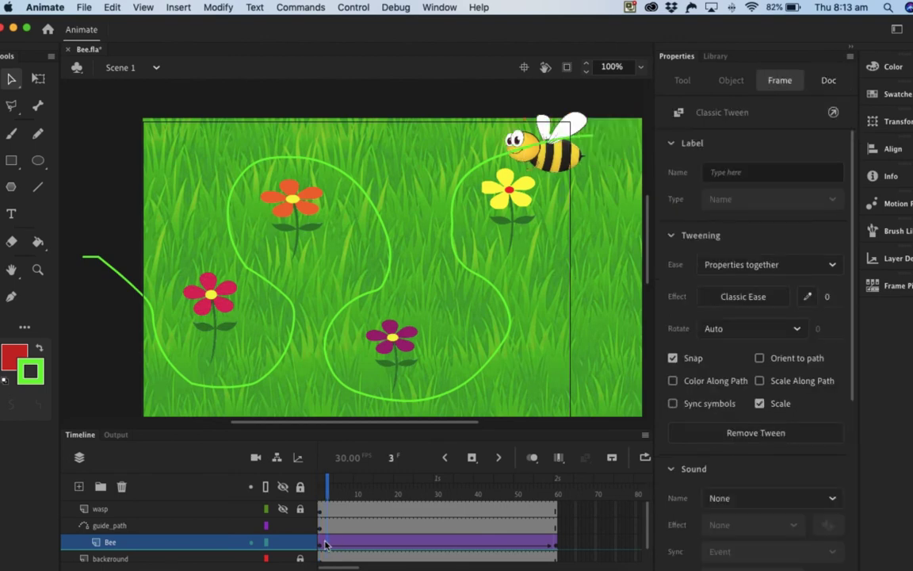
pyautogui.click(759, 359)
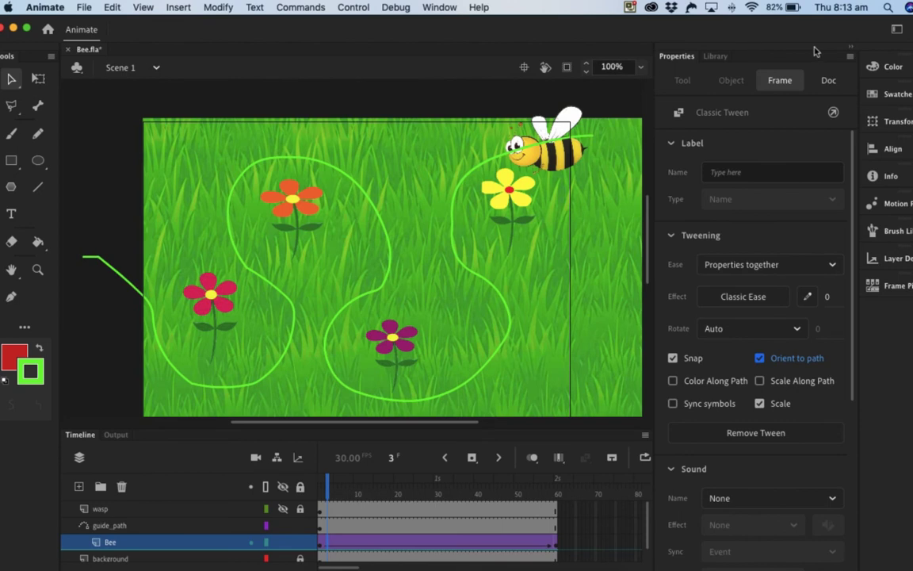
pyautogui.click(847, 48)
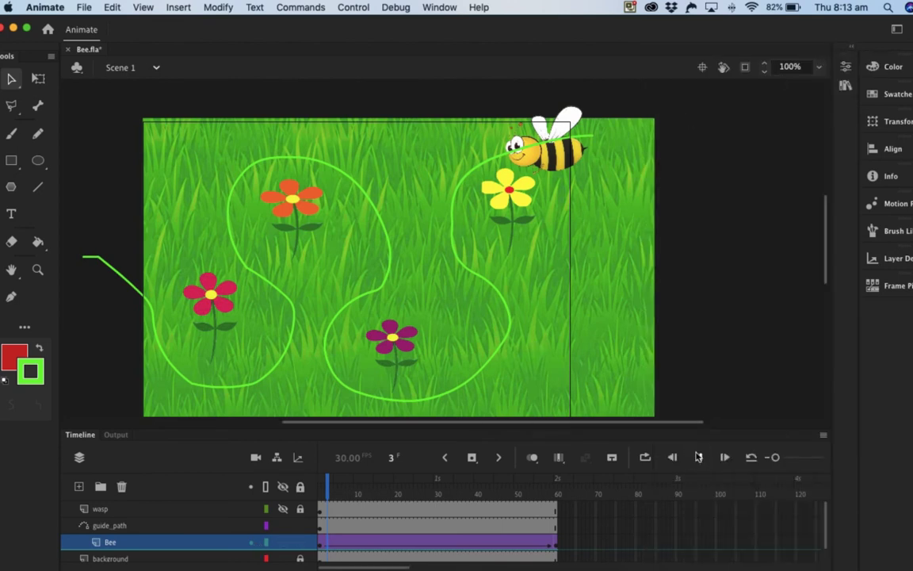
# - Play the bee's oriented animation twice to check its rotation along the path, and rewind to frame 1
pyautogui.click(697, 457)
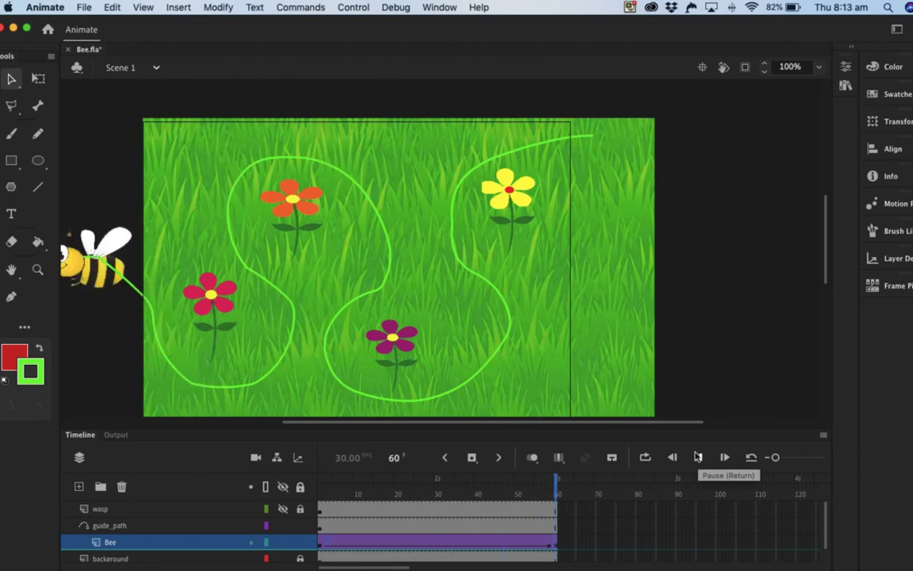
pyautogui.moveTo(556, 486); pyautogui.dragTo(320, 493)
pyautogui.click(698, 456)
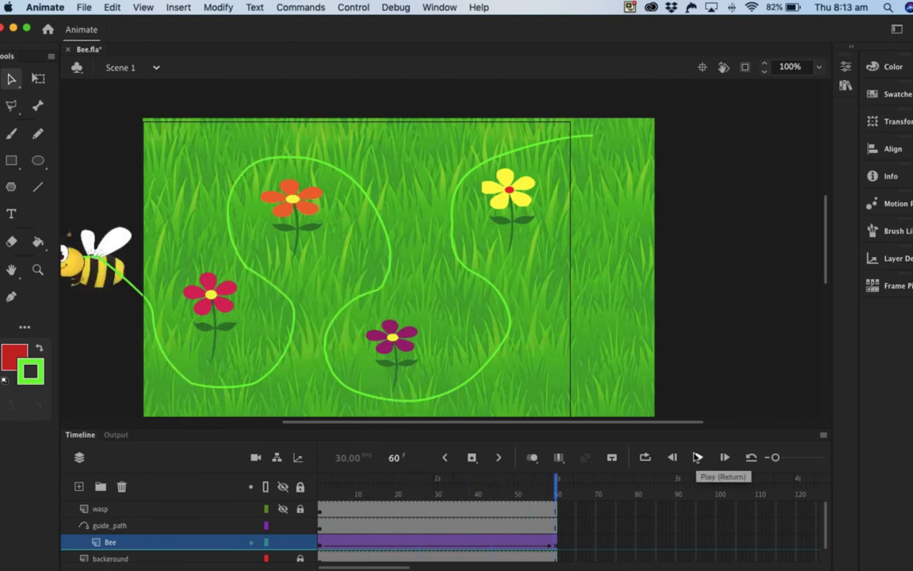
pyautogui.moveTo(558, 484); pyautogui.dragTo(295, 511)
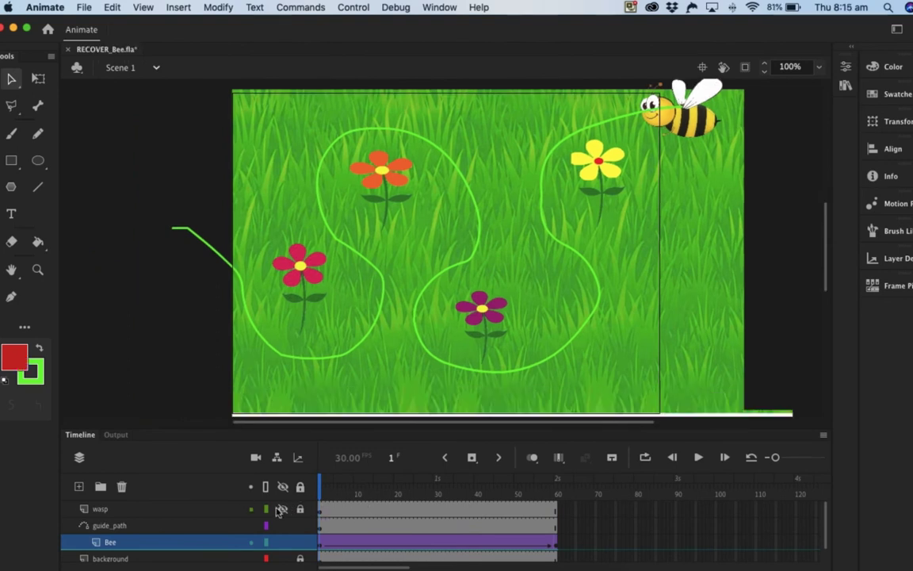
# - Make the wasp layer visible and select it
pyautogui.click(282, 510)
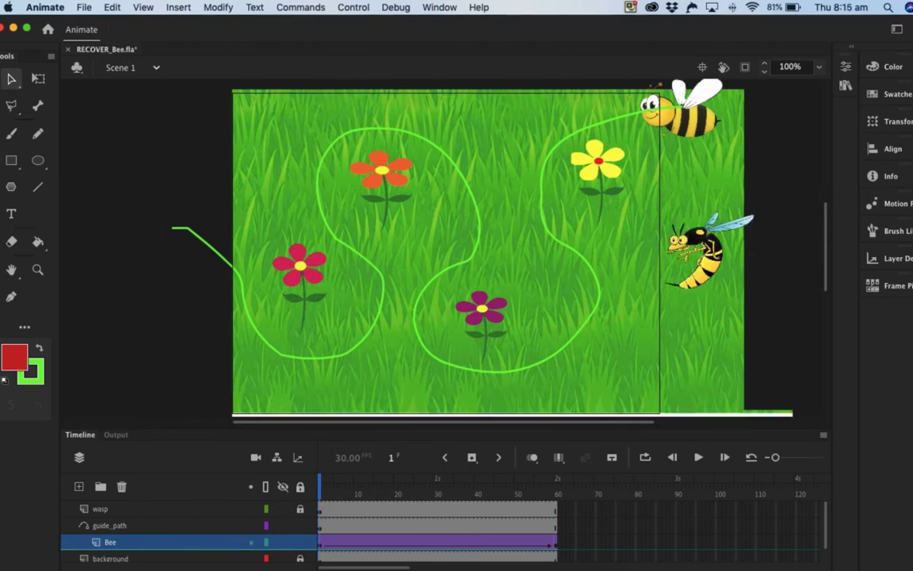
pyautogui.click(299, 558)
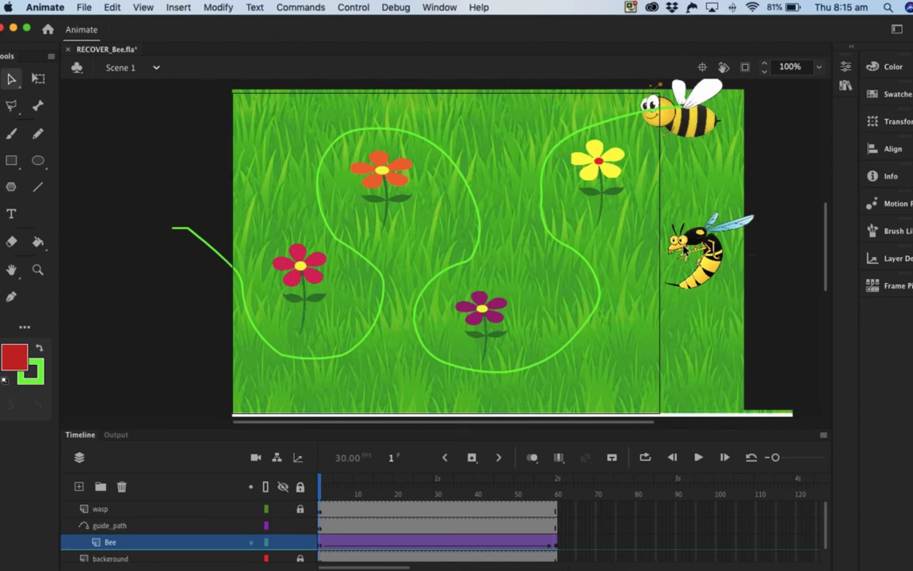
pyautogui.click(103, 510)
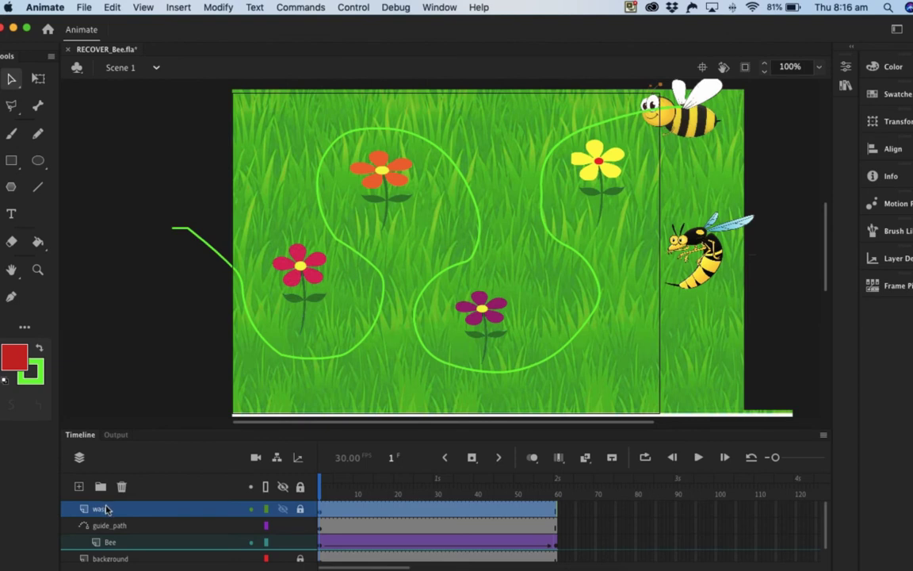